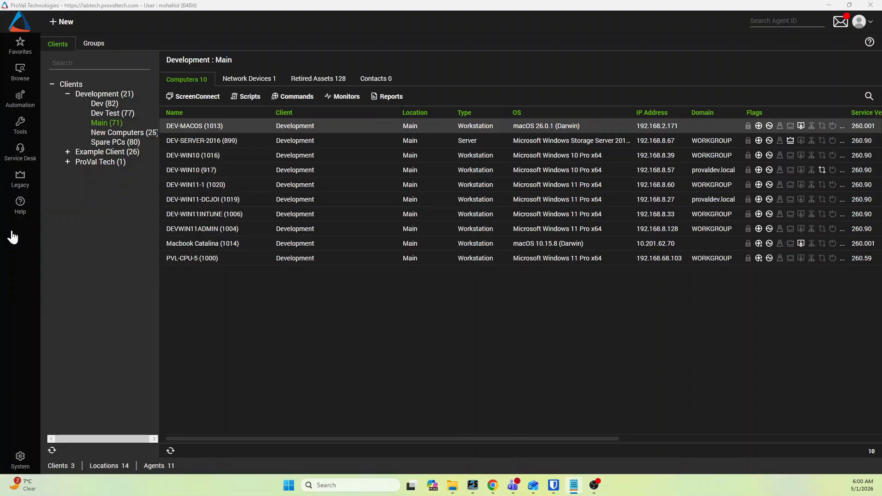
Open the maintenance windows list in the System Dashboard's management section.
{"action": "left_click", "coordinate": [19, 459]}
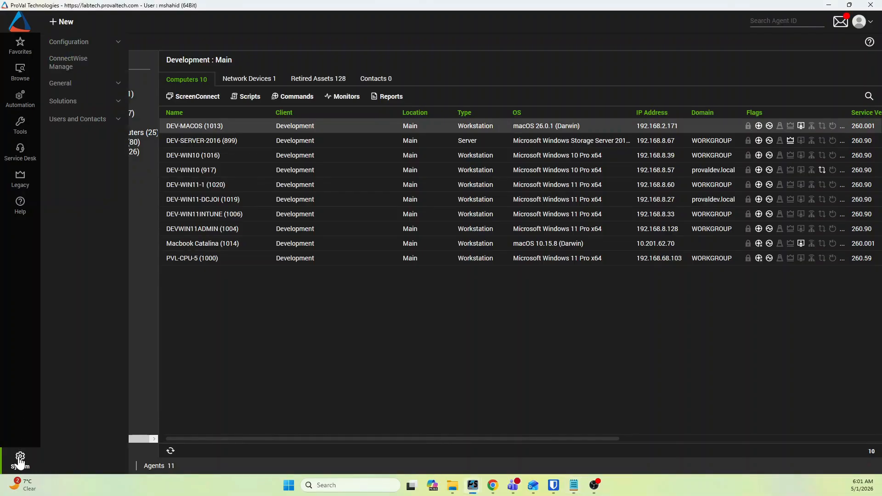
{"action": "left_click", "coordinate": [79, 43]}
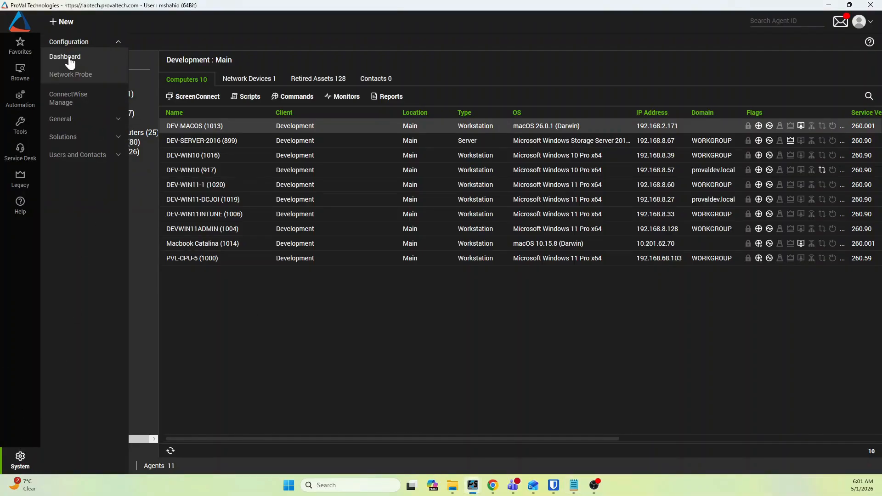
{"action": "left_click", "coordinate": [69, 57]}
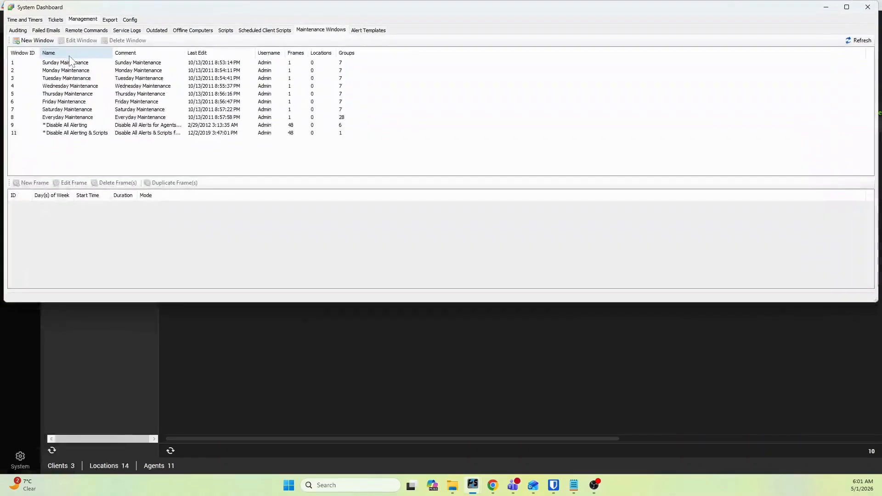
{"action": "left_click", "coordinate": [81, 19]}
{"action": "left_click", "coordinate": [327, 31]}
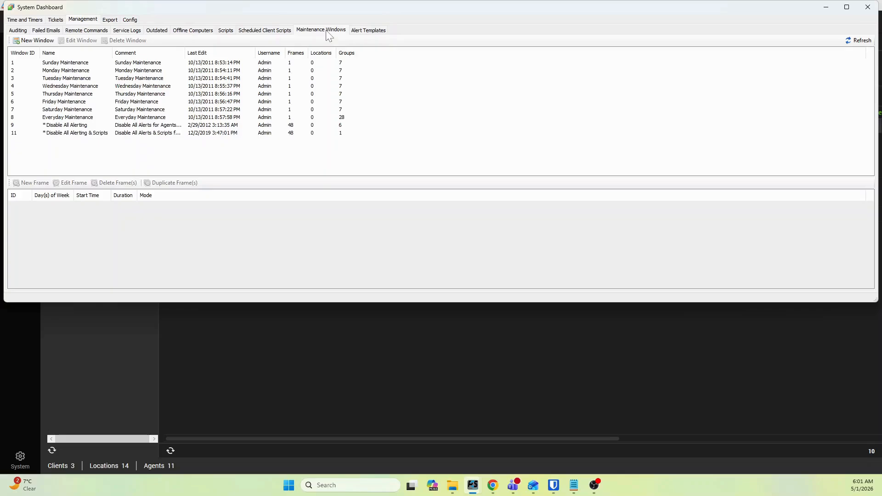
Create a maintenance window named "Disable all alerts and scripts 24*7" and open its time frames for editing.
{"action": "left_click", "coordinate": [41, 41]}
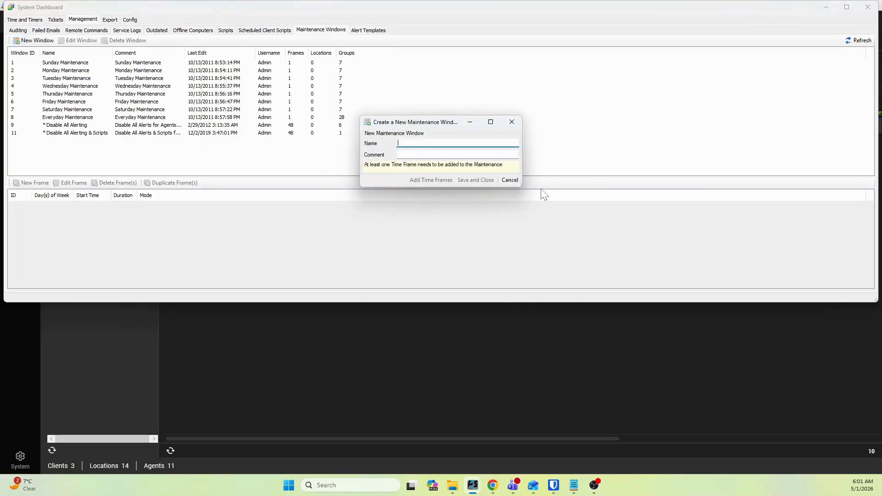
{"action": "type", "text": "Disable all alerts and scripts 24*7"}
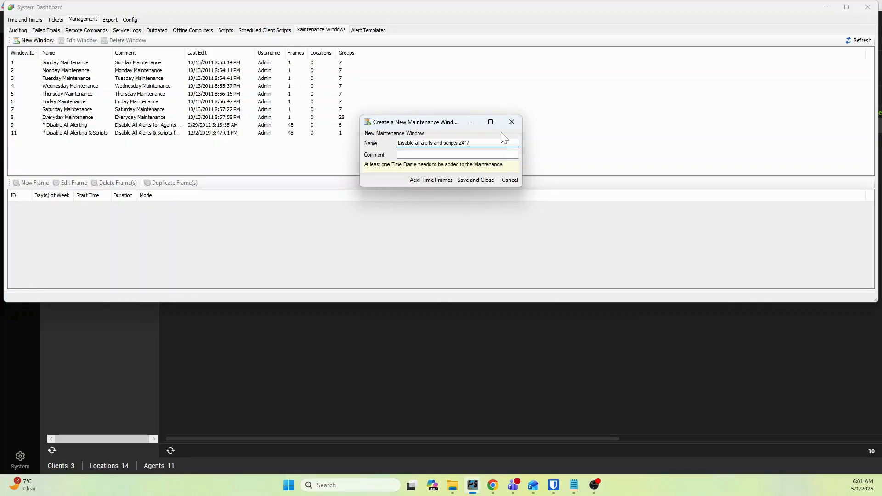
{"action": "left_click", "coordinate": [429, 181]}
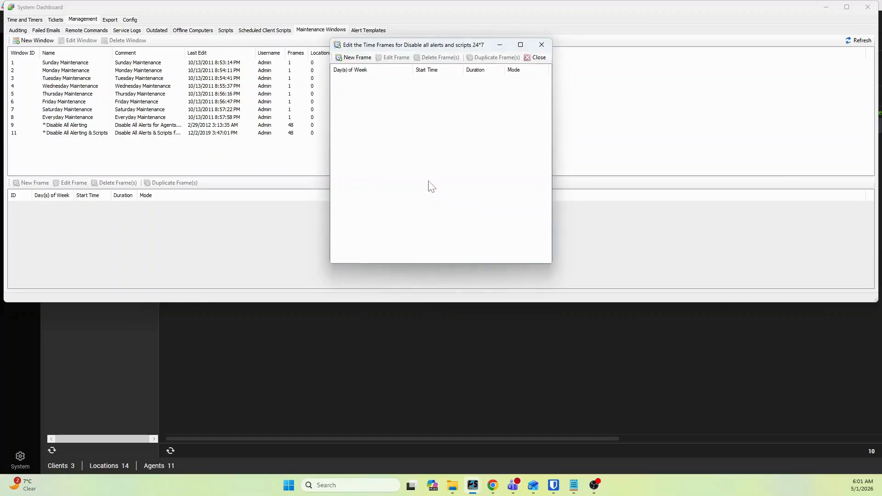
Add a time frame for every day that ignores Alerts & Scripts from 12:00 AM for 33 minutes.
{"action": "left_click", "coordinate": [358, 58]}
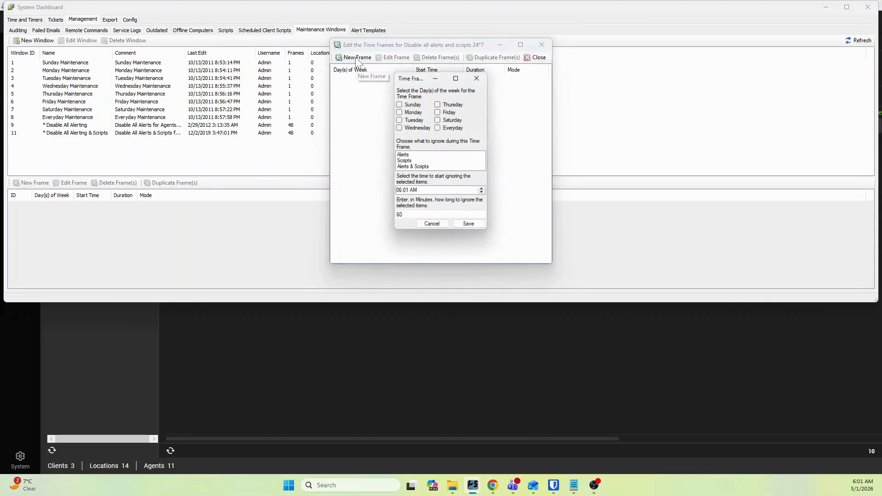
{"action": "left_click", "coordinate": [439, 128]}
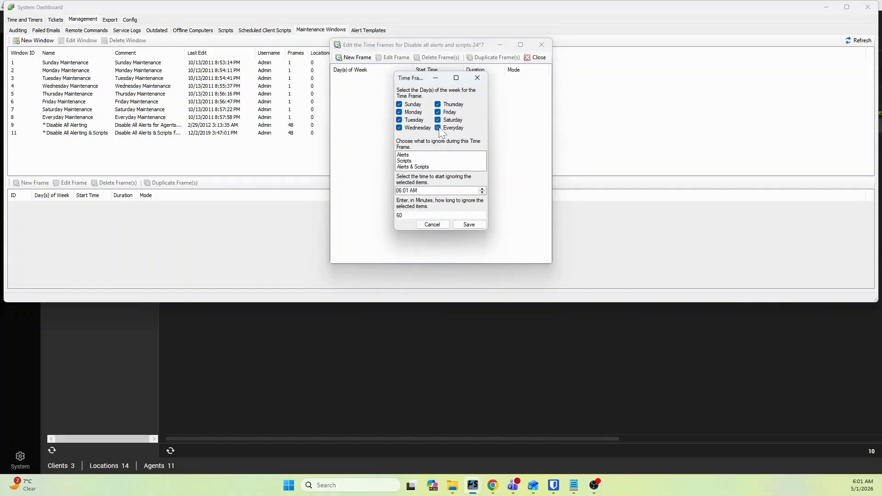
{"action": "left_click", "coordinate": [420, 168]}
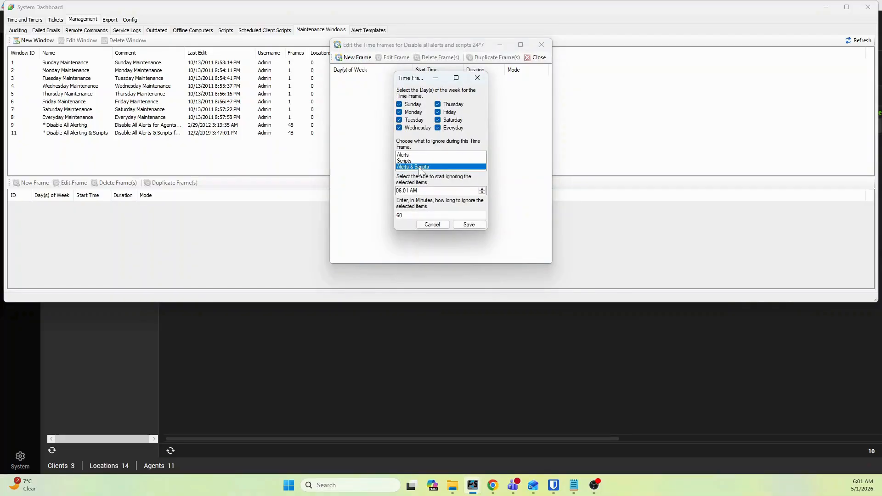
{"action": "left_click", "coordinate": [399, 192]}
{"action": "type", "text": "12"}
{"action": "type", "text": "00"}
{"action": "type", "text": "a"}
{"action": "key", "text": "Tab"}
{"action": "type", "text": "33"}
{"action": "left_click", "coordinate": [469, 225]}
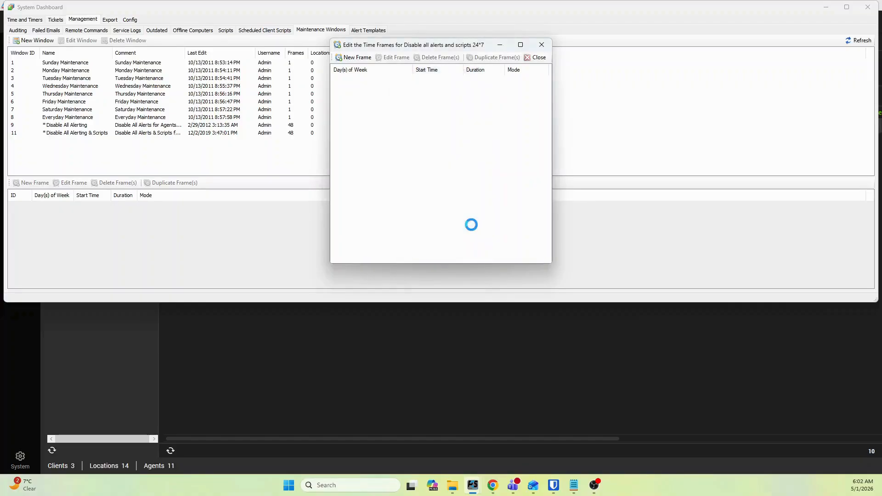
Add a second everyday time frame ignoring Alerts & Scripts, starting at 12:30 AM and lasting 33 minutes.
{"action": "left_click", "coordinate": [520, 44]}
{"action": "left_click", "coordinate": [23, 17]}
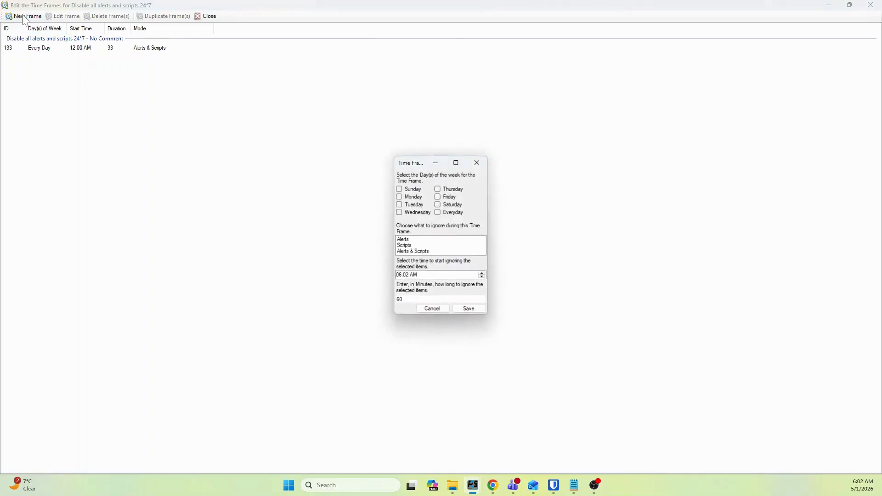
{"action": "left_click", "coordinate": [439, 213]}
{"action": "left_click", "coordinate": [421, 252]}
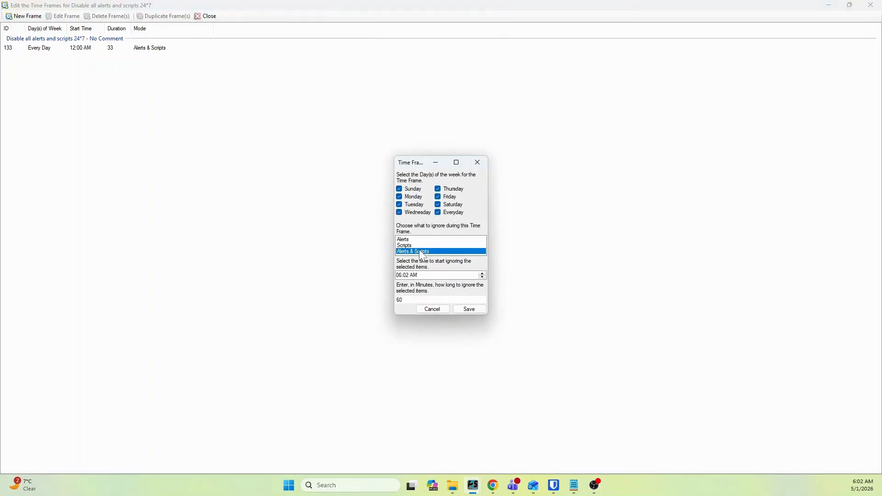
{"action": "left_click", "coordinate": [403, 276]}
{"action": "type", "text": "12"}
{"action": "left_click", "coordinate": [408, 276]}
{"action": "left_click", "coordinate": [415, 277]}
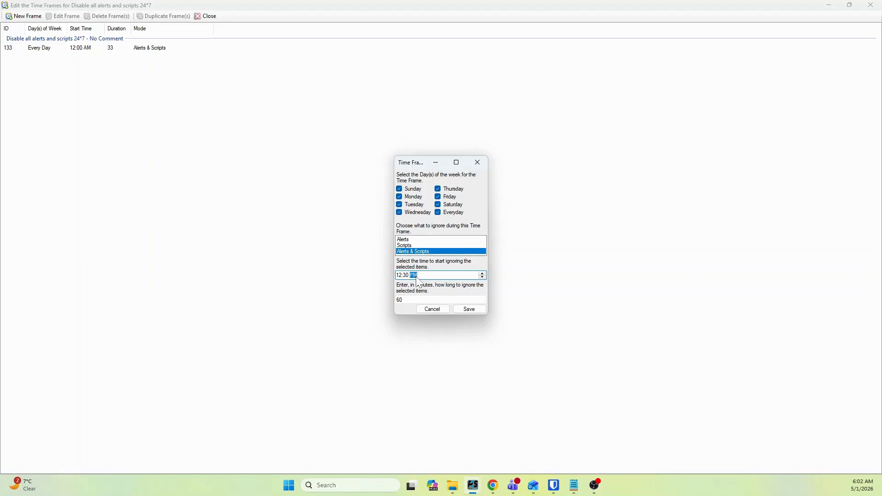
{"action": "key", "text": "Tab"}
{"action": "type", "text": "33"}
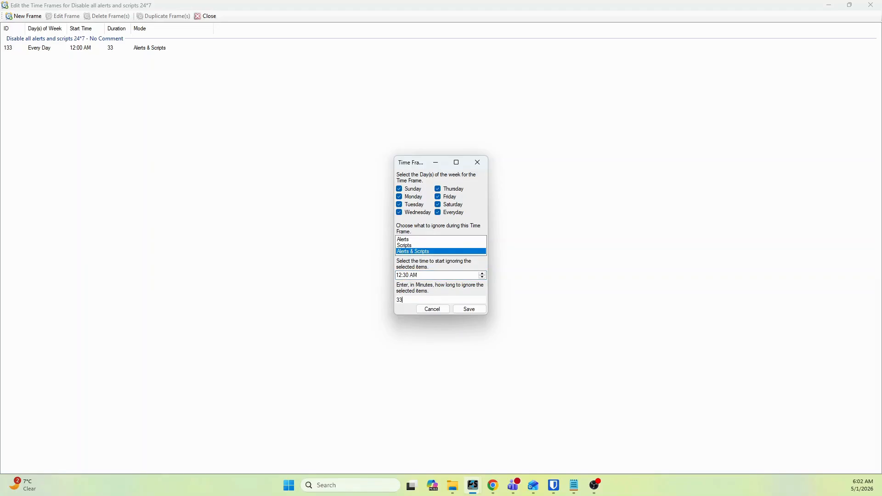
{"action": "left_click", "coordinate": [469, 309]}
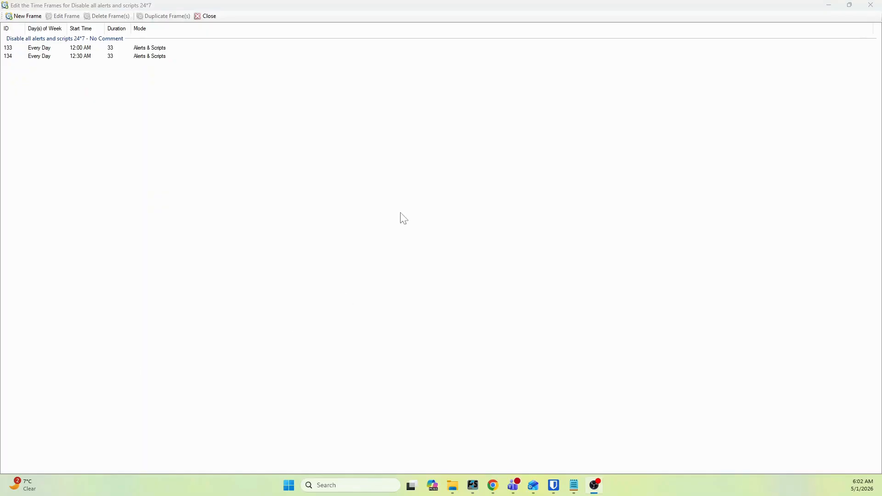
Close the time frame editor of the new maintenance window.
{"action": "left_click", "coordinate": [207, 18]}
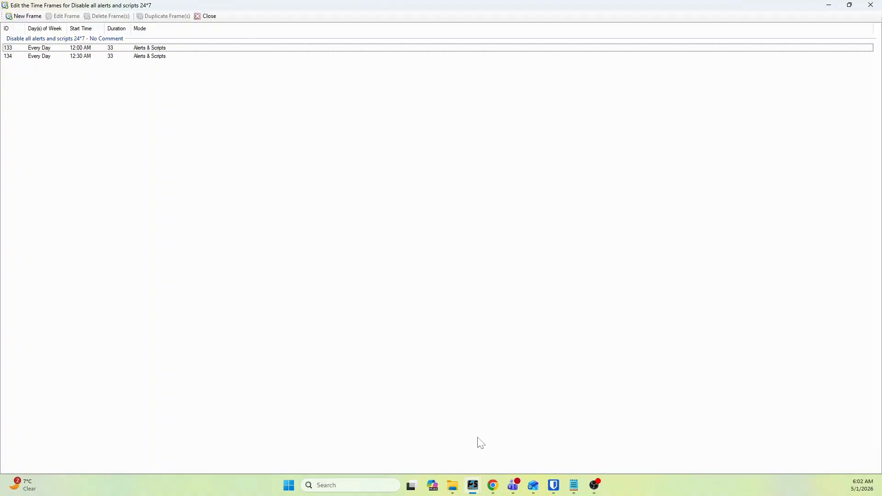
{"action": "left_click", "coordinate": [474, 489]}
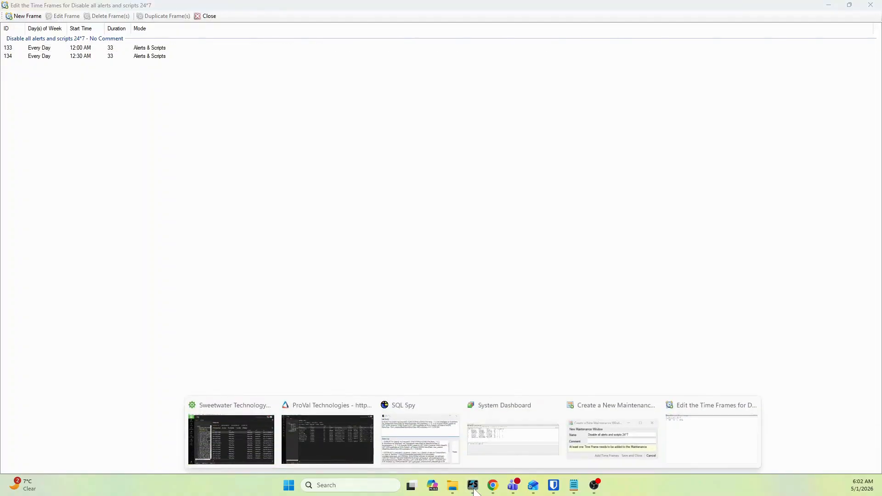
{"action": "left_click", "coordinate": [718, 410]}
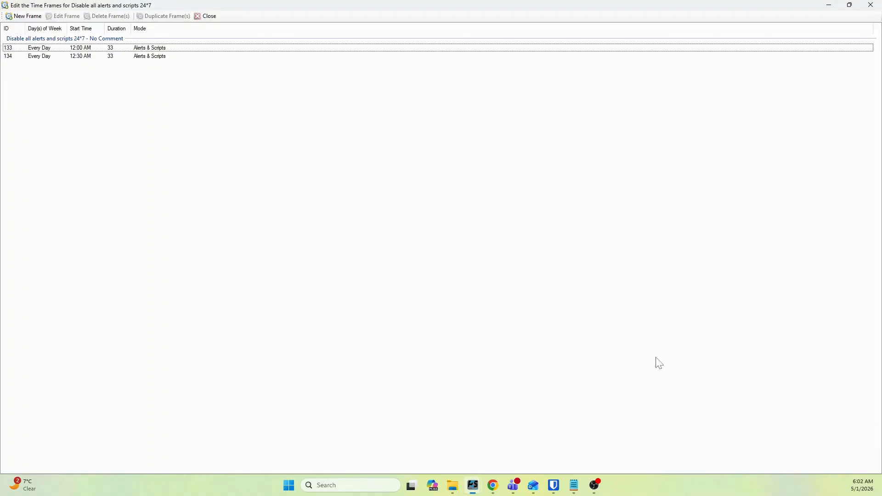
{"action": "left_click", "coordinate": [207, 16]}
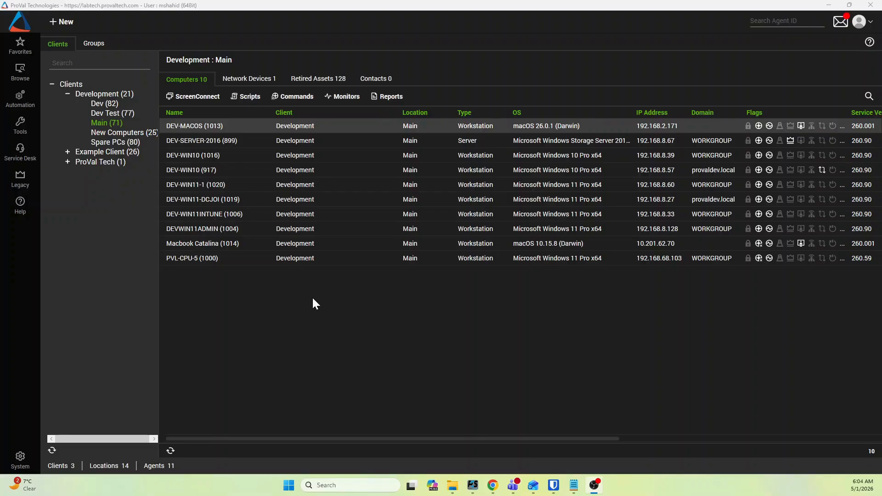
Assign the "Disable all alerts and scripts 24*7" maintenance window to the Development client's Main location and save.
{"action": "double_click", "coordinate": [99, 123]}
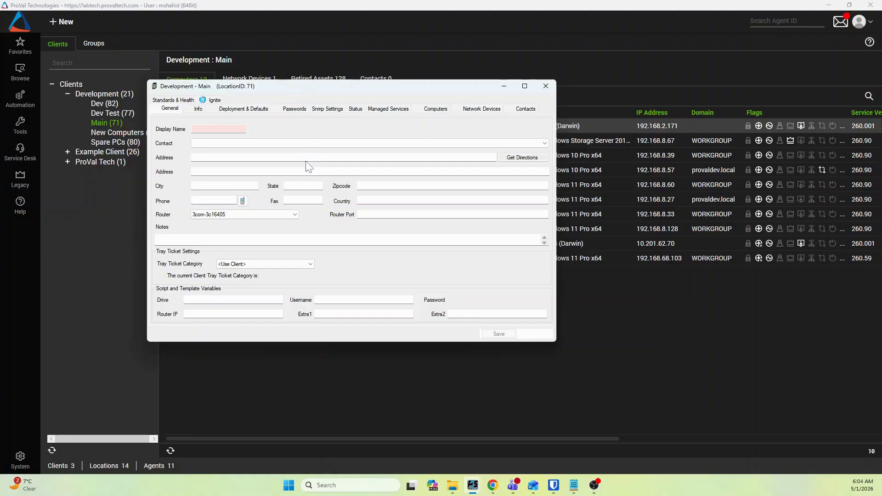
{"action": "left_click", "coordinate": [240, 110]}
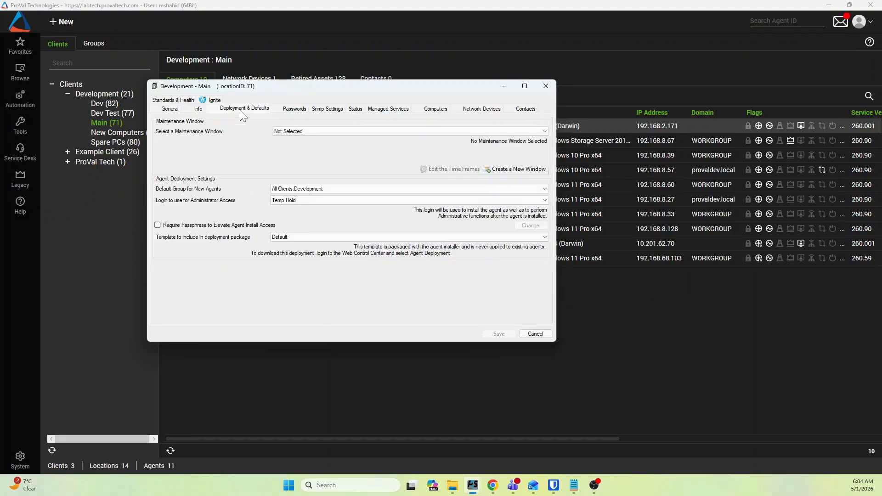
{"action": "left_click", "coordinate": [524, 86]}
{"action": "left_click", "coordinate": [182, 39]}
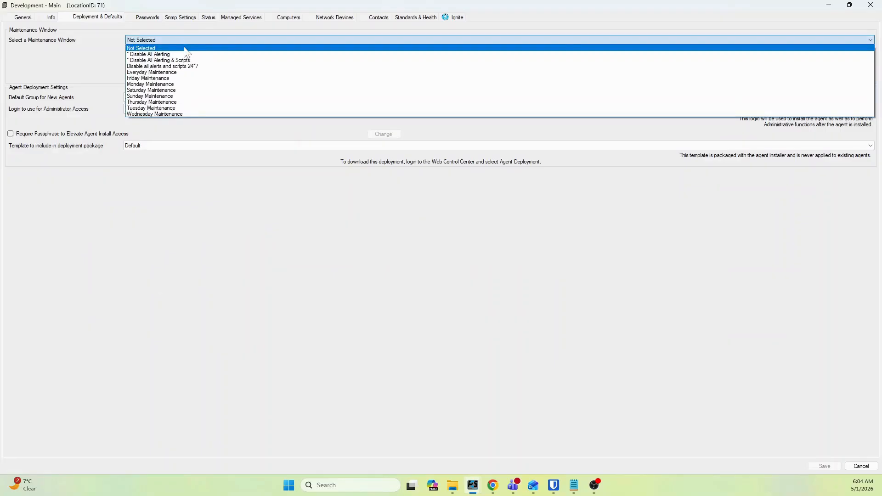
{"action": "left_click", "coordinate": [193, 67]}
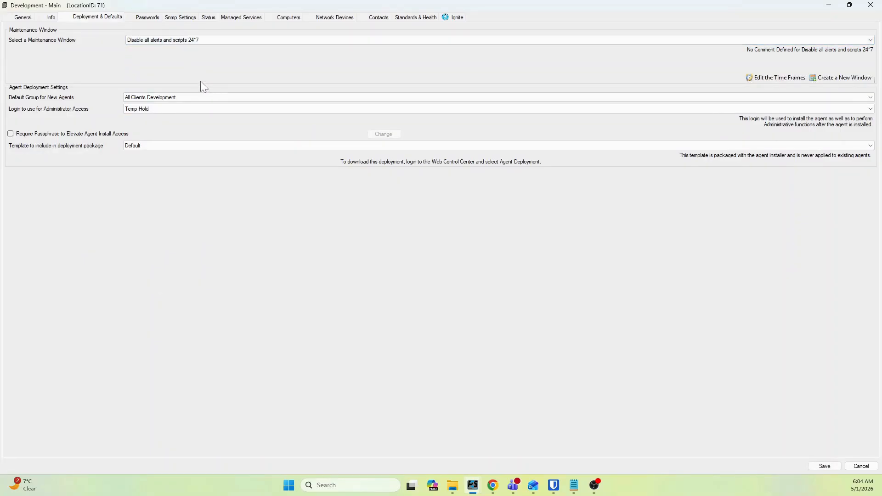
{"action": "left_click", "coordinate": [824, 467]}
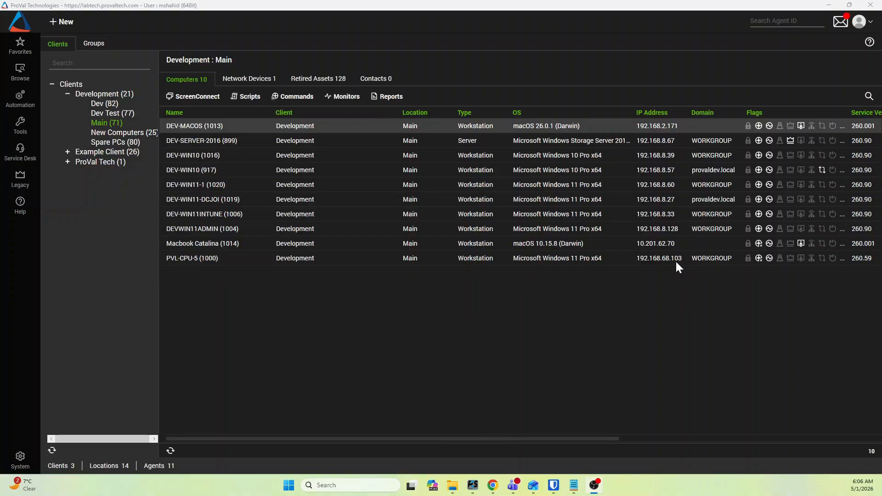
{"action": "mouse_move", "coordinate": [863, 488]}
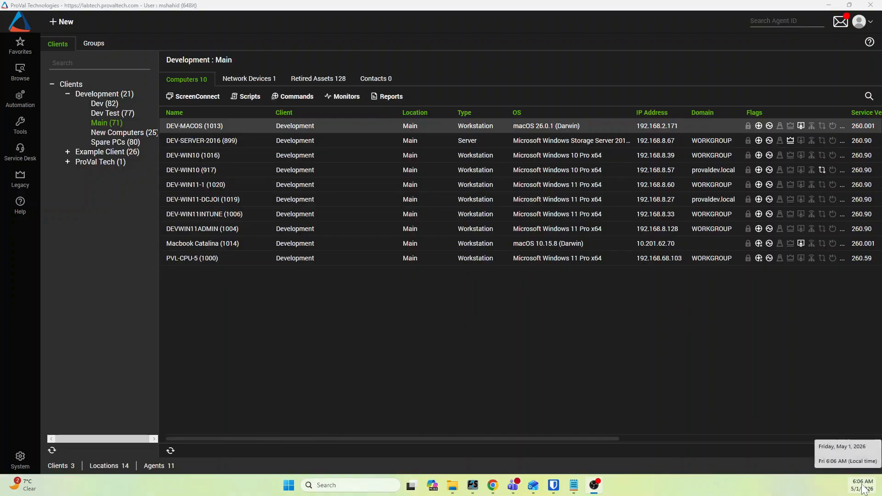